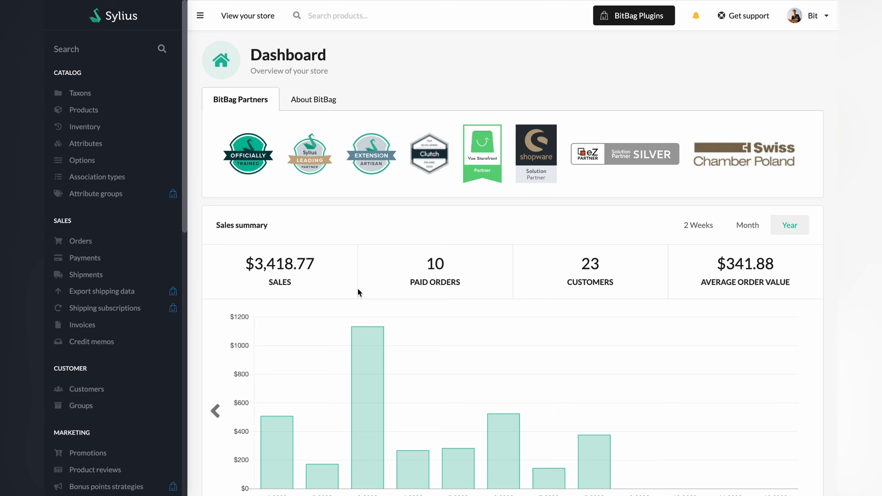
Open the shipments list, expand its filters and look through the available state, channel and shipping method options
left_click(102, 276)
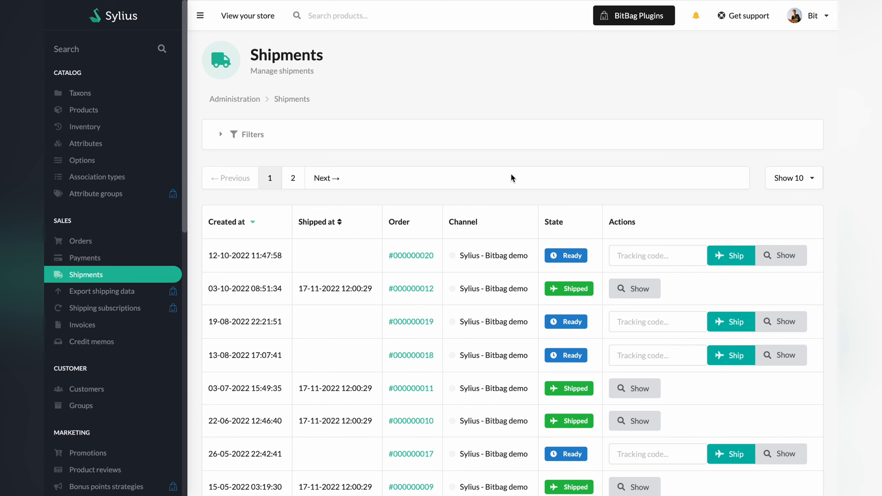
left_click(457, 139)
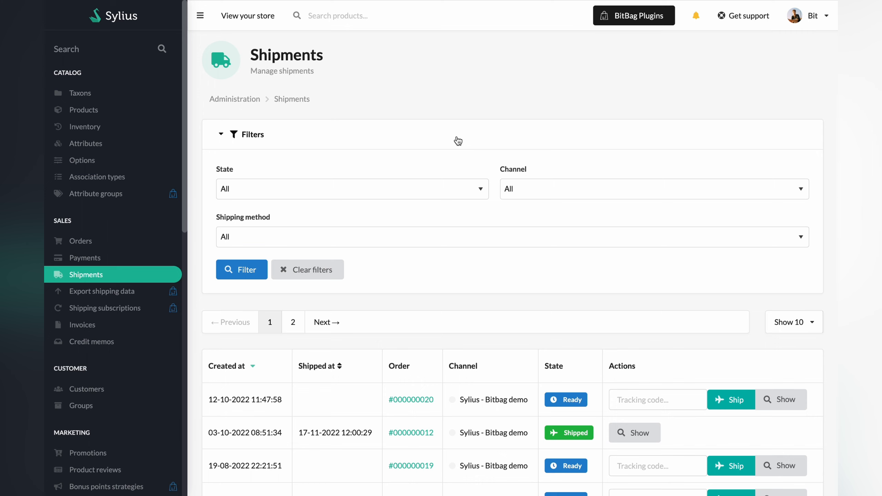
left_click(420, 190)
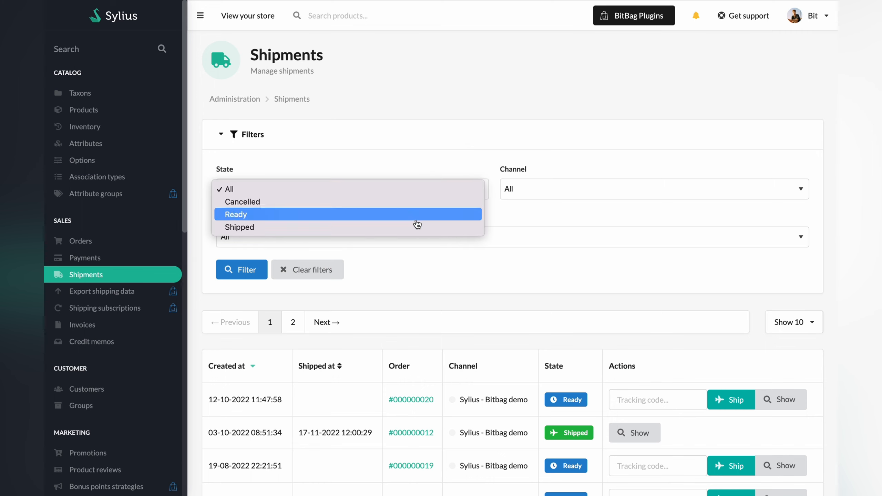
left_click(436, 194)
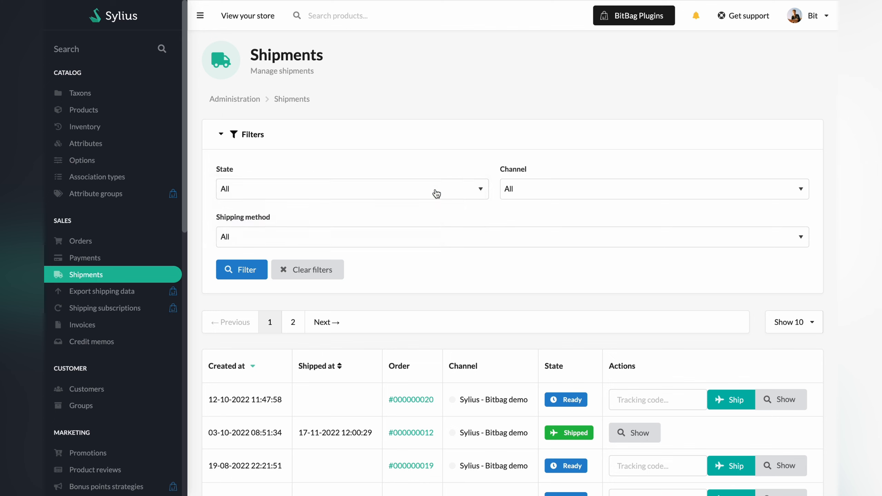
left_click(527, 192)
left_click(534, 191)
left_click(437, 245)
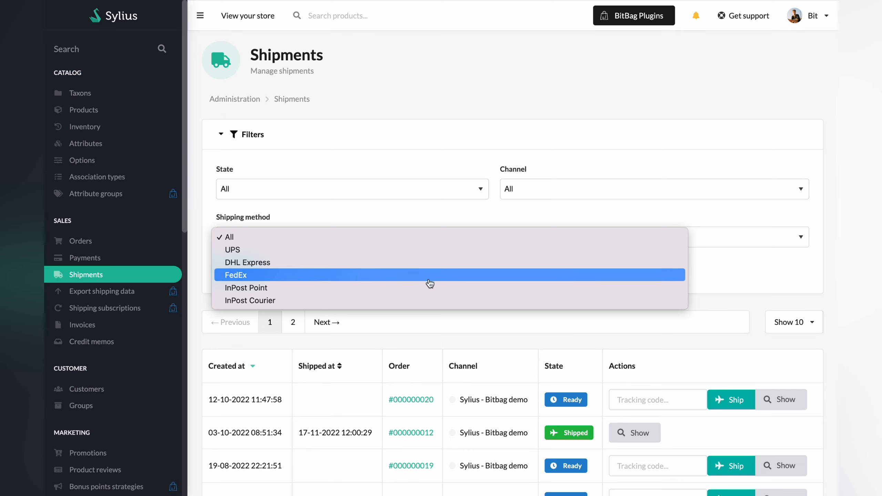
left_click(441, 242)
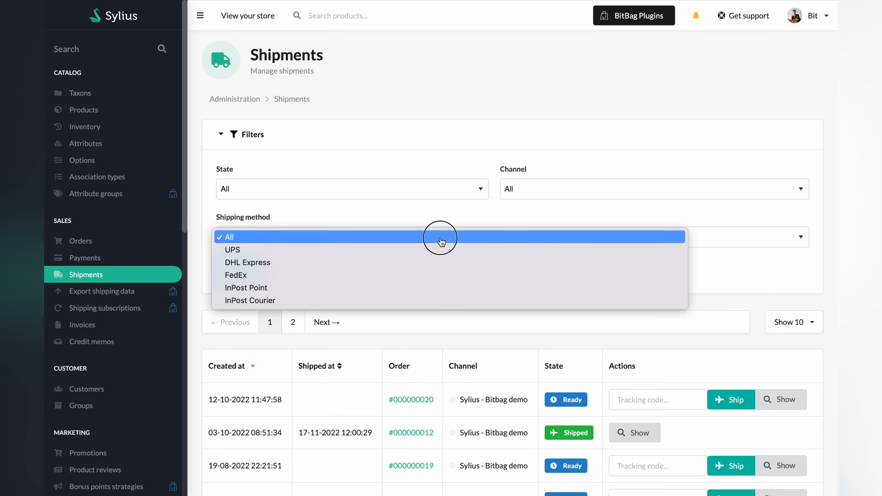
Open the order of the newest ready shipment and ship its DHL Express shipment with tracking code 1234
scroll(444, 287, "down", 4)
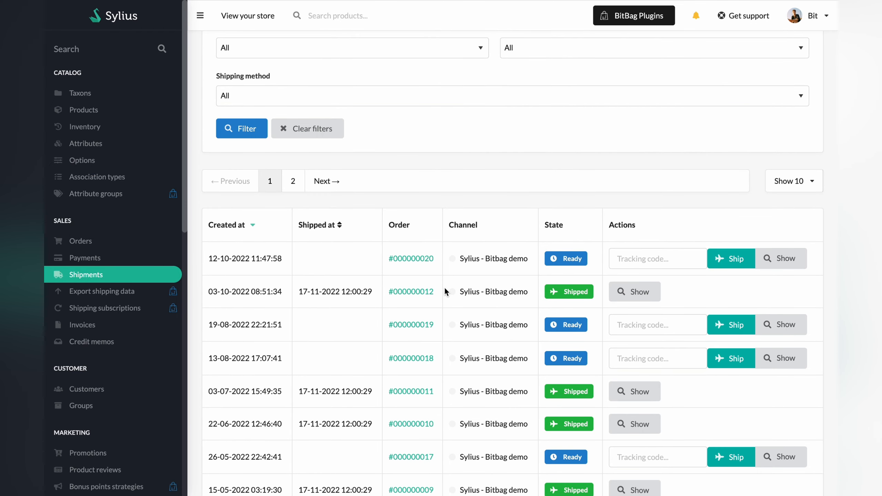
left_click(410, 264)
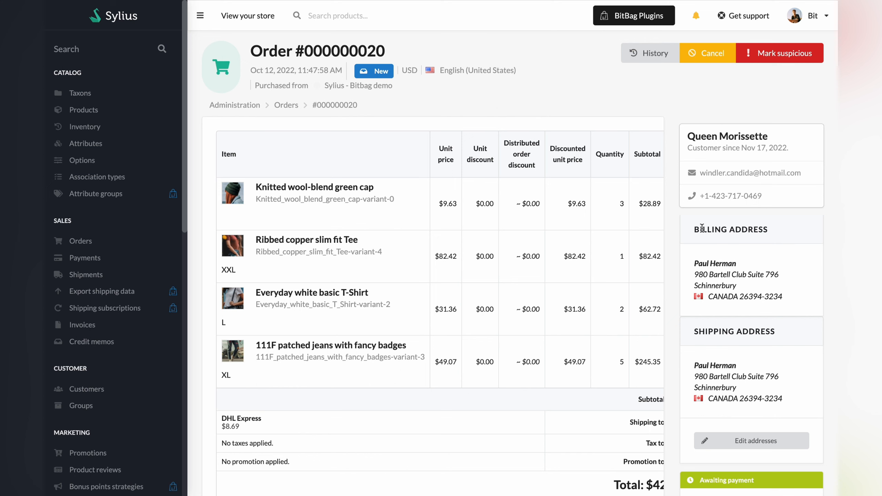
scroll(758, 327, "down", 2)
scroll(758, 327, "down", 2)
scroll(756, 326, "down", 1)
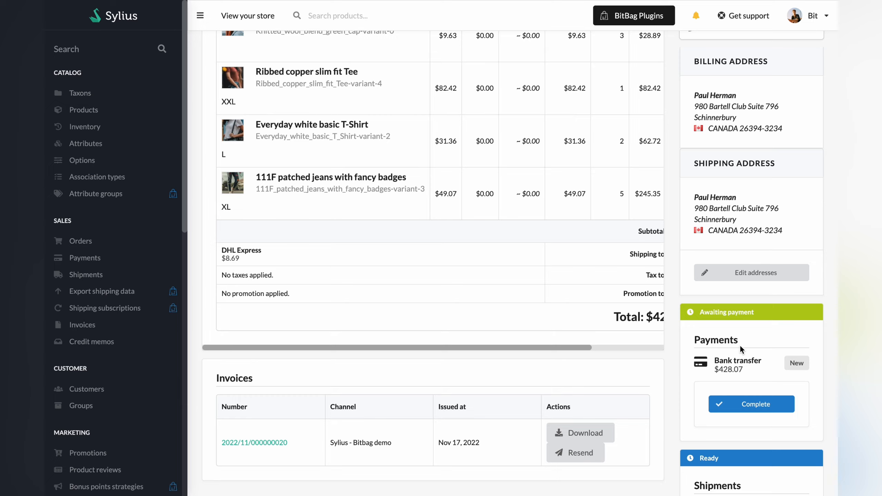
scroll(740, 348, "down", 2)
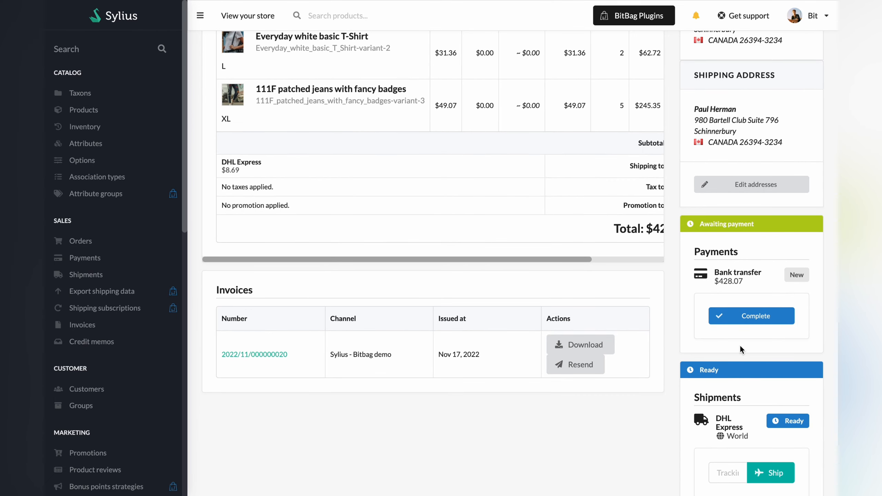
scroll(734, 344, "down", 2)
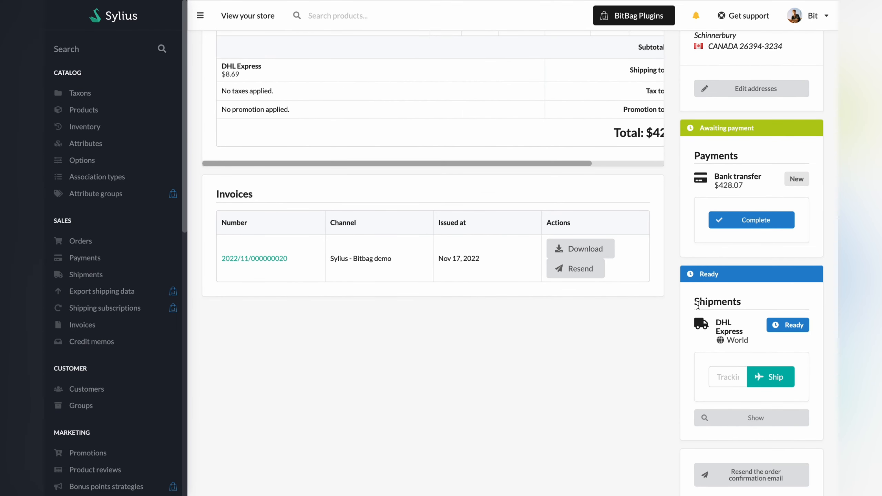
left_click(721, 376)
type("1234")
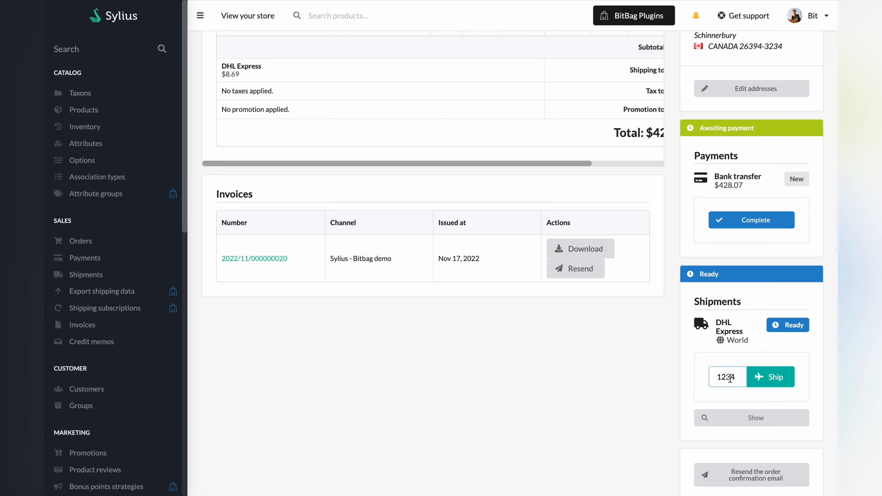
left_click(773, 378)
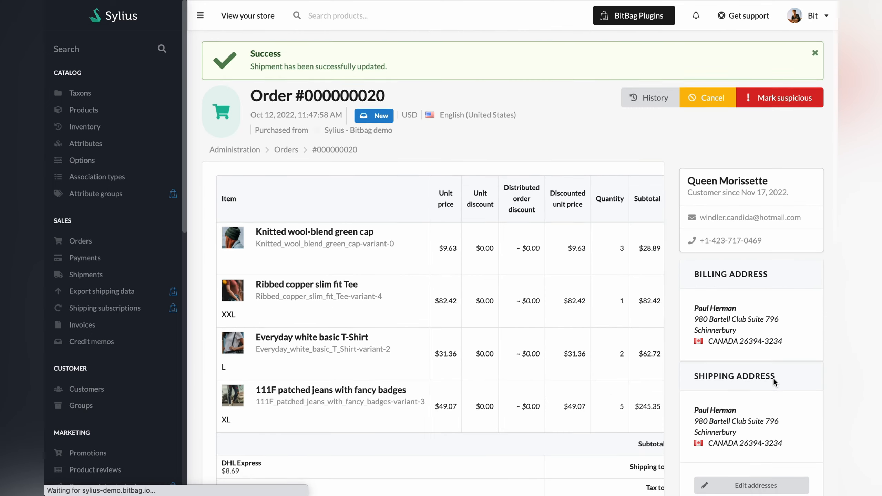
Open the invoice listed on the order and resend it to the customer
scroll(773, 378, "down", 8)
scroll(773, 378, "down", 6)
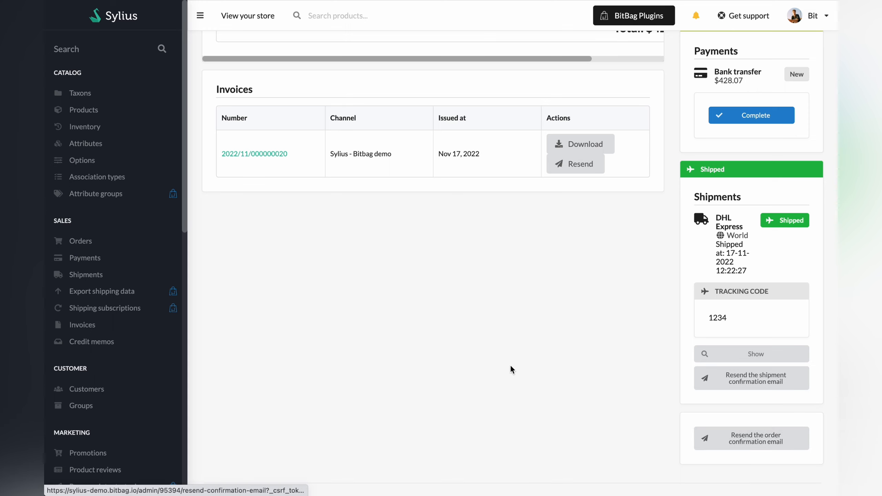
scroll(415, 308, "up", 3)
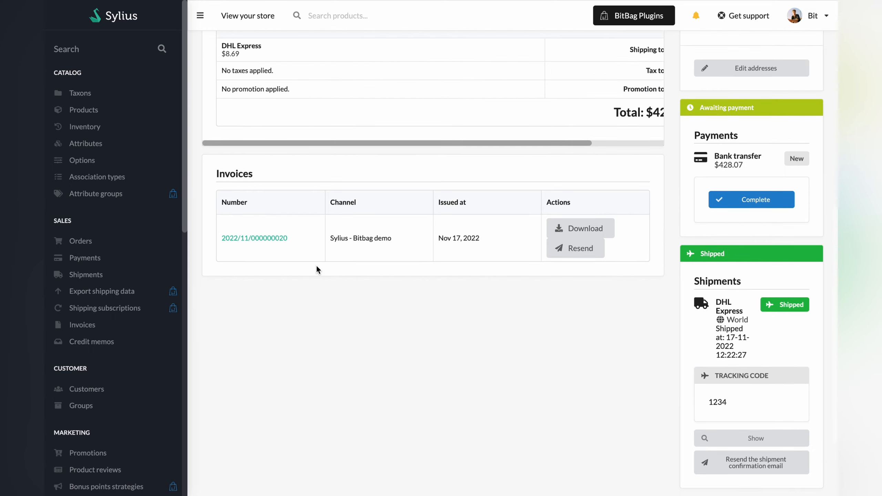
left_click(263, 241)
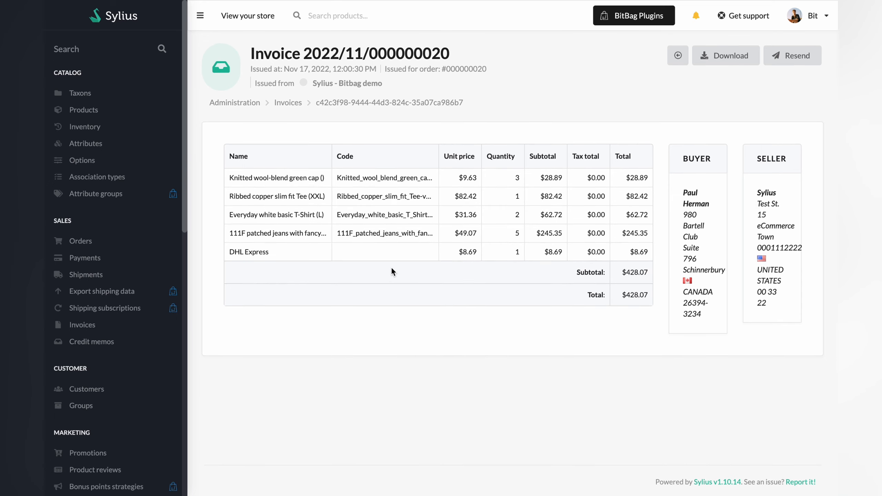
scroll(392, 267, "down", 1)
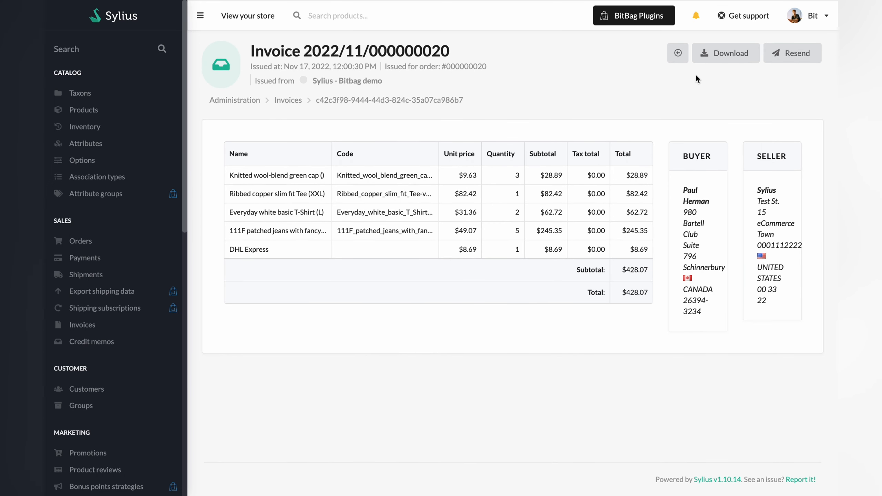
left_click(789, 57)
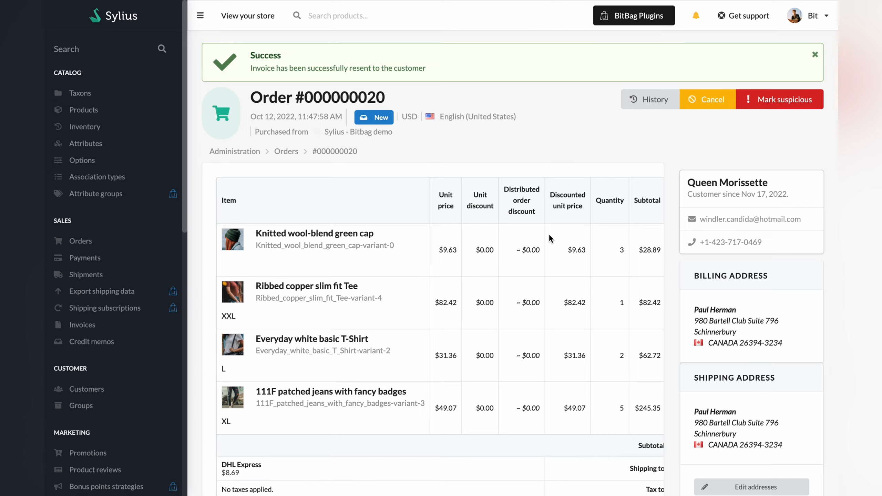
Mark the order's bank transfer payment as completed
scroll(549, 233, "down", 3)
scroll(549, 233, "down", 5)
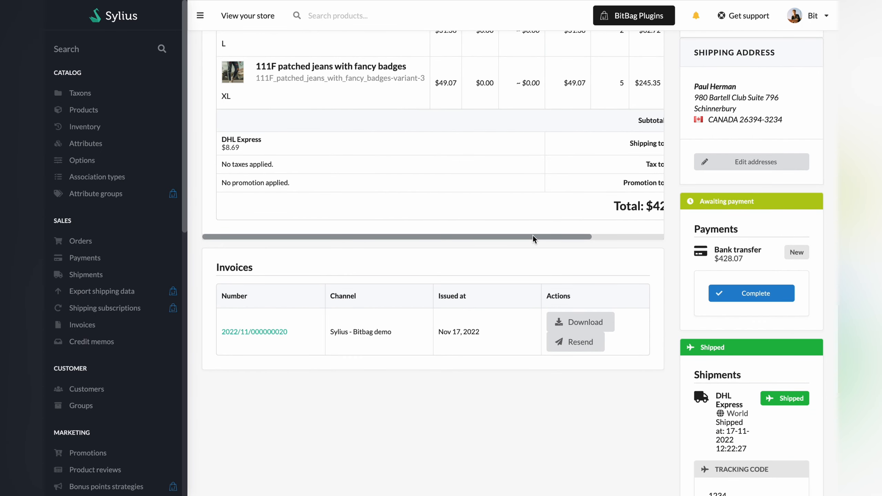
left_click(746, 298)
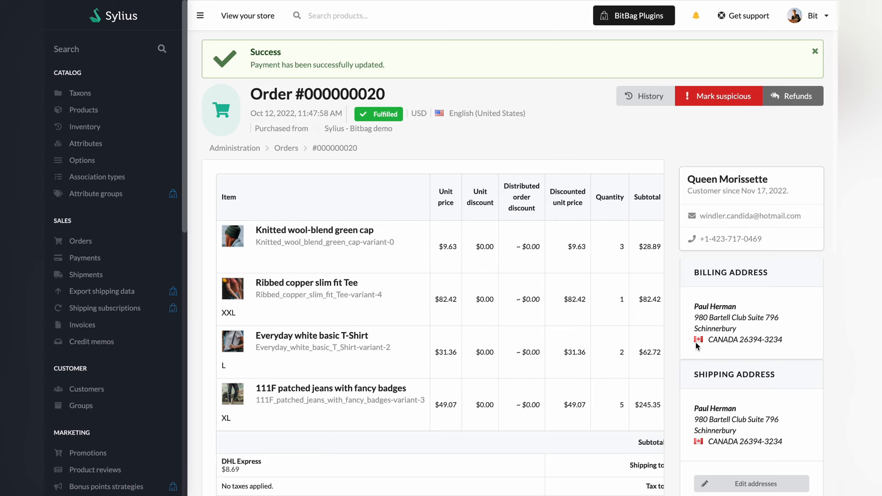
Open the order's refunds page and fill in the full refund value for every item and the shipment
scroll(696, 341, "down", 4)
scroll(696, 344, "up", 4)
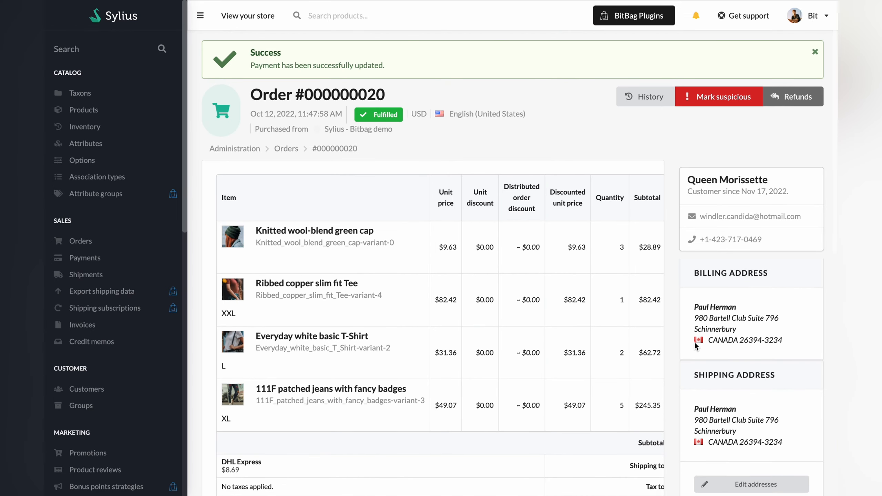
left_click(798, 101)
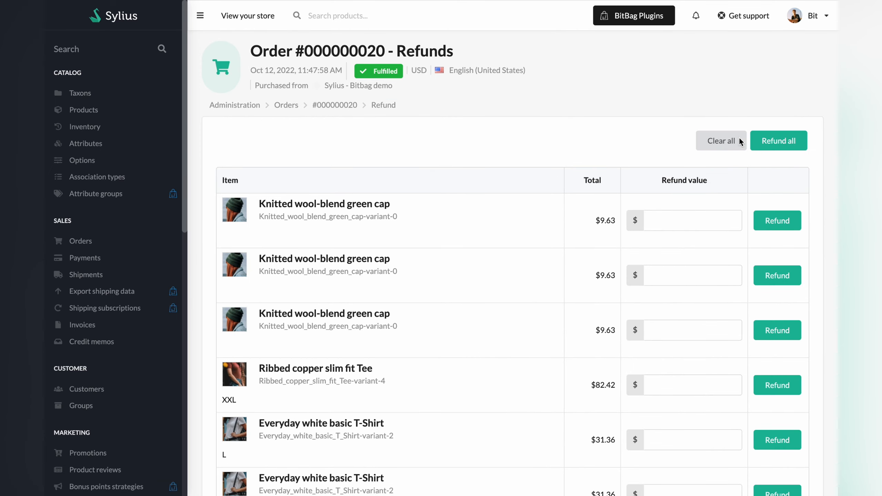
scroll(621, 223, "down", 5)
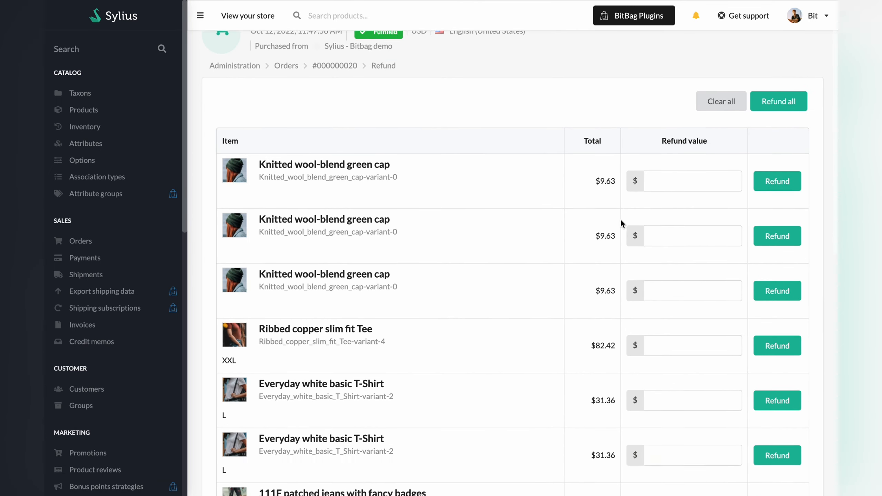
scroll(621, 222, "down", 7)
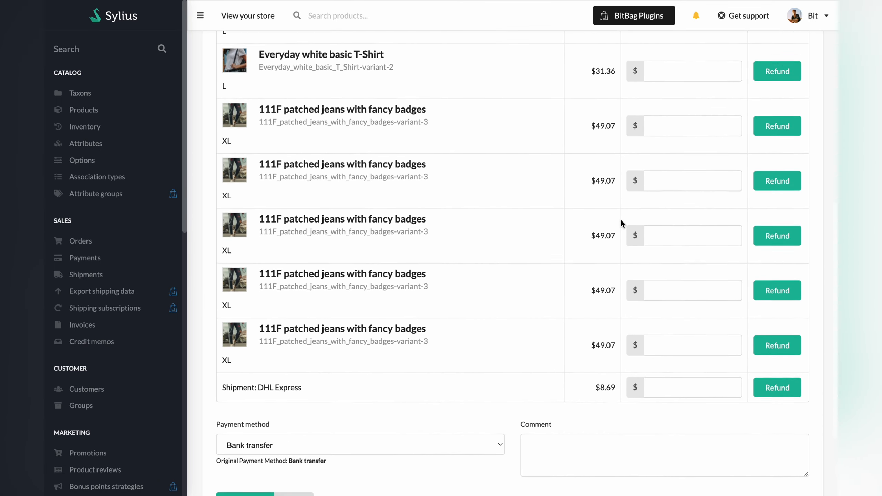
scroll(620, 219, "up", 12)
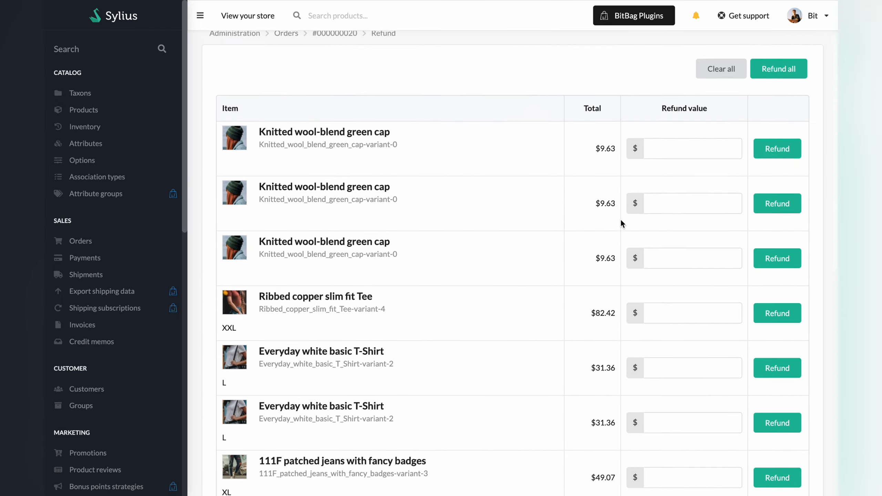
left_click(778, 147)
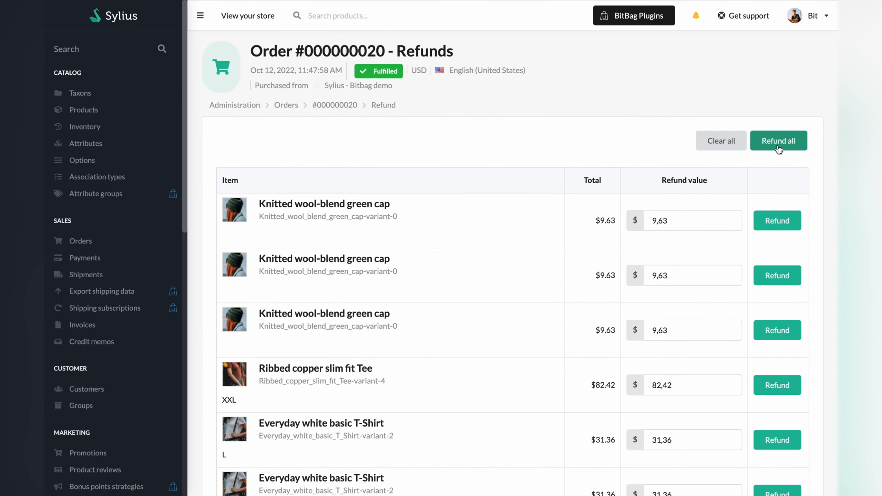
Set the refund payment method to Cash on delivery and issue the refund
scroll(601, 356, "down", 12)
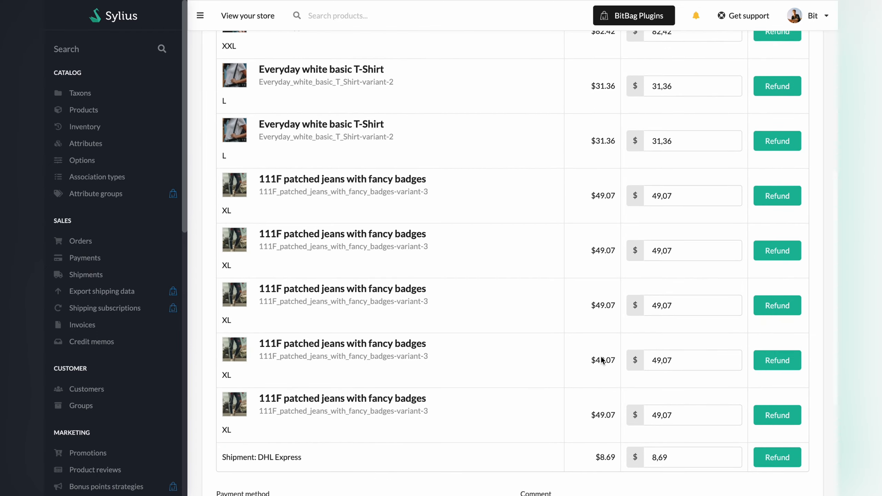
scroll(601, 356, "down", 2)
left_click(430, 370)
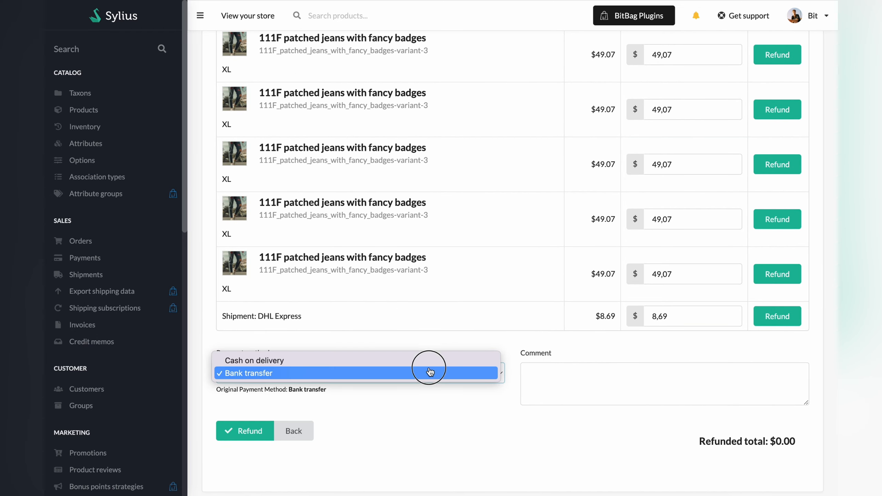
left_click(430, 360)
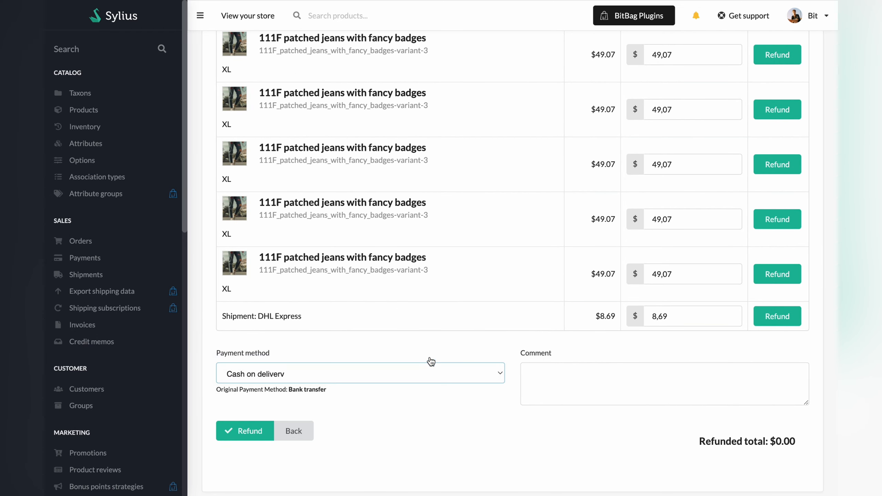
left_click(254, 431)
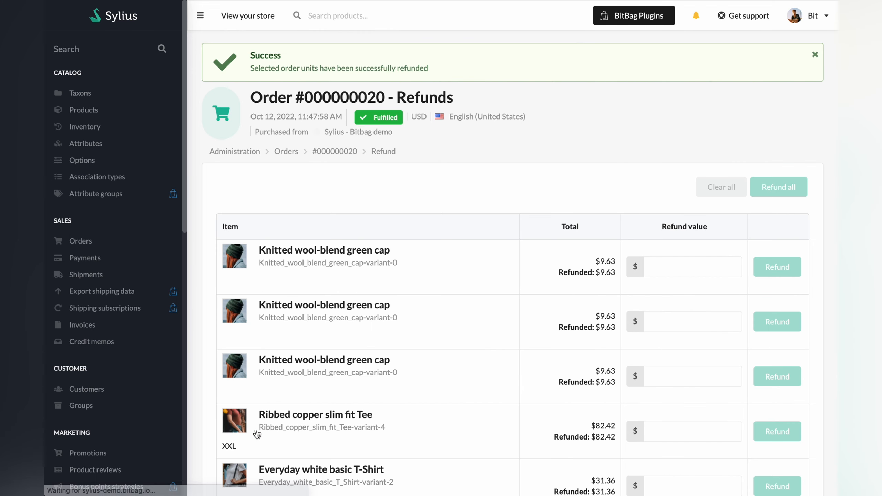
Return to the order and mark its cash on delivery refund payment as completed
left_click(347, 153)
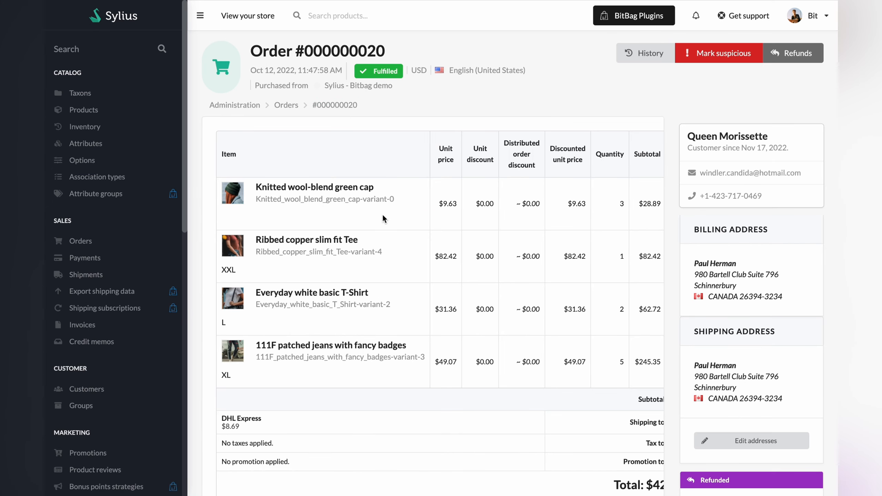
scroll(400, 252, "down", 10)
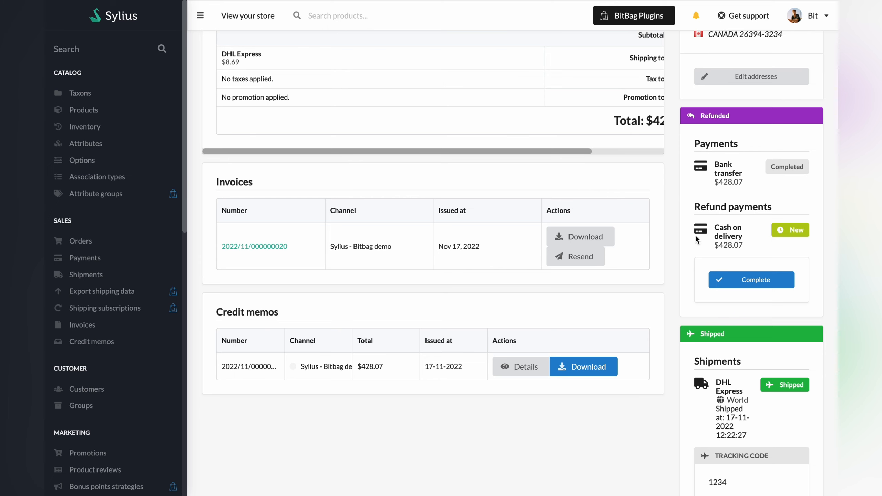
left_click(752, 280)
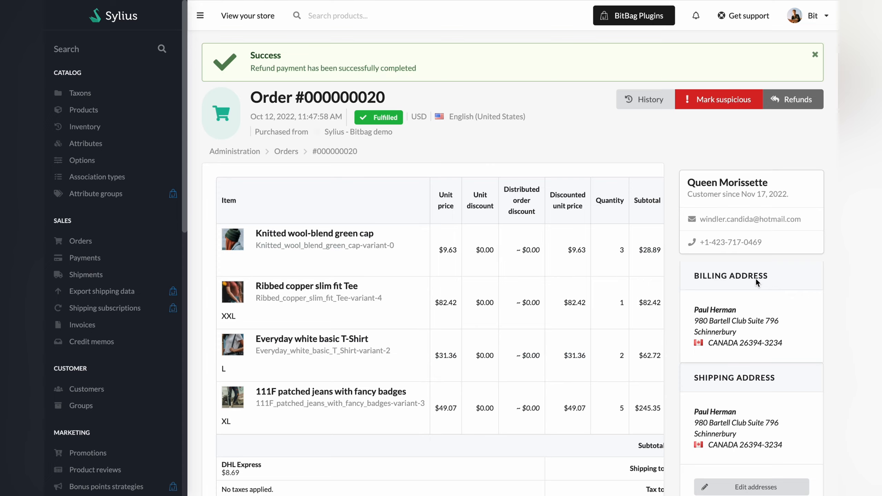
Open the details of the credit memo issued for the refunded order
scroll(429, 337, "down", 3)
scroll(427, 339, "down", 5)
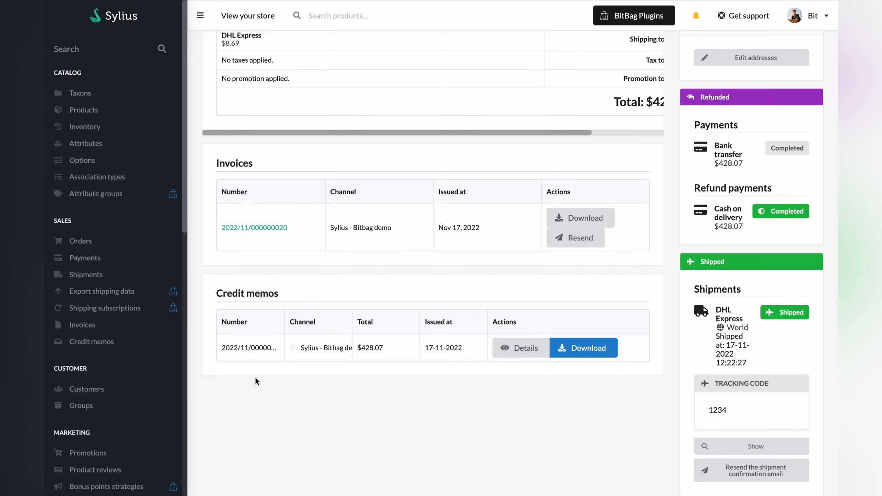
left_click(508, 351)
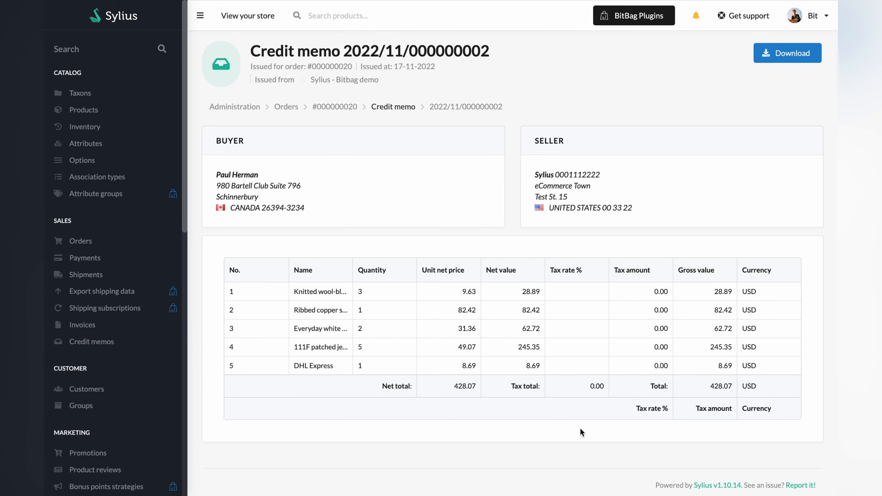
Download the credit memo as a PDF and dismiss the download notification
scroll(580, 427, "down", 1)
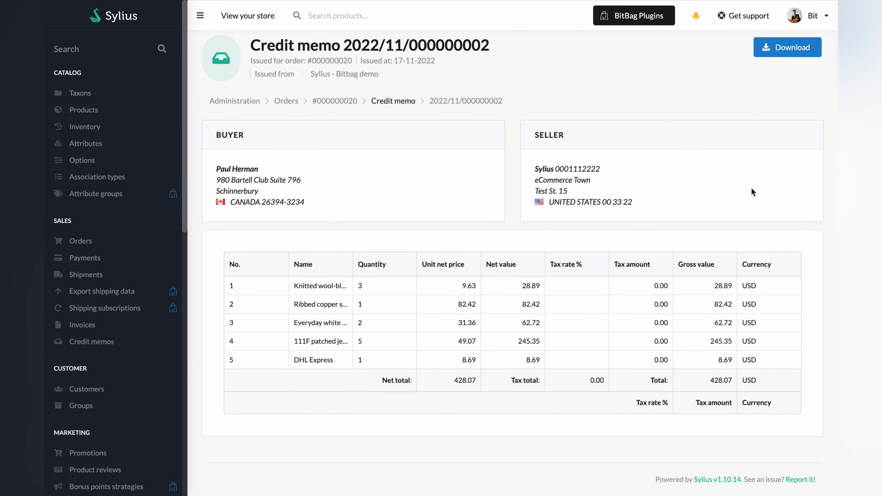
left_click(792, 50)
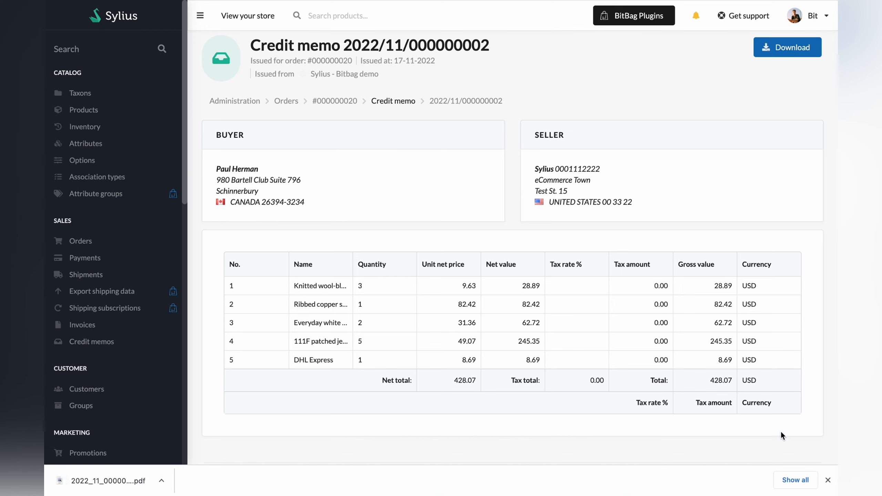
left_click(828, 480)
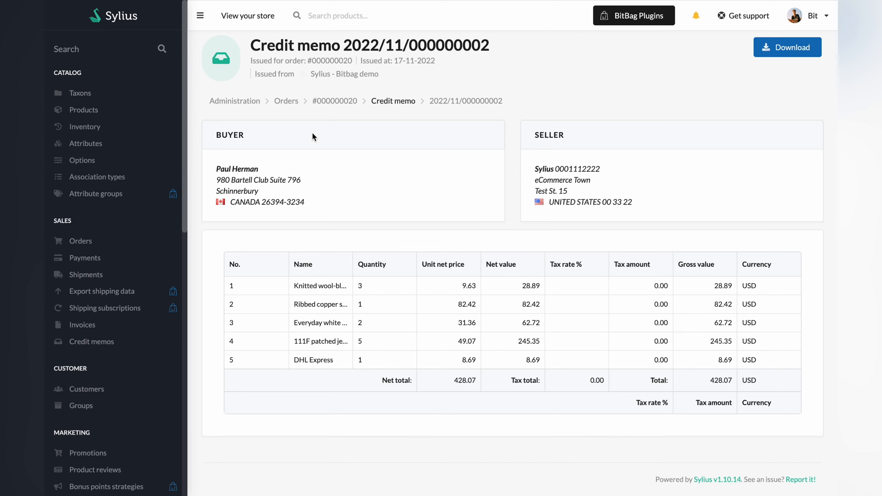
Go to the shipments list, view the products in the ready shipment created on 19-08-2022, and return to the list
left_click(289, 103)
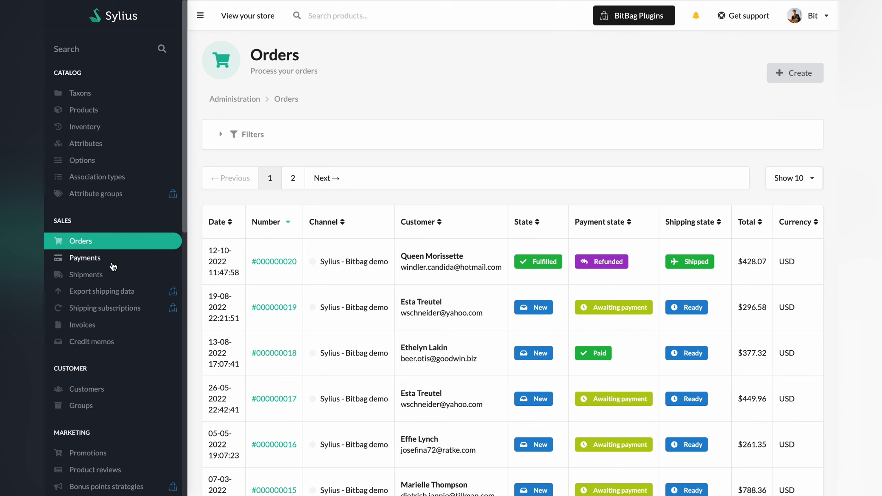
left_click(95, 277)
scroll(464, 331, "down", 3)
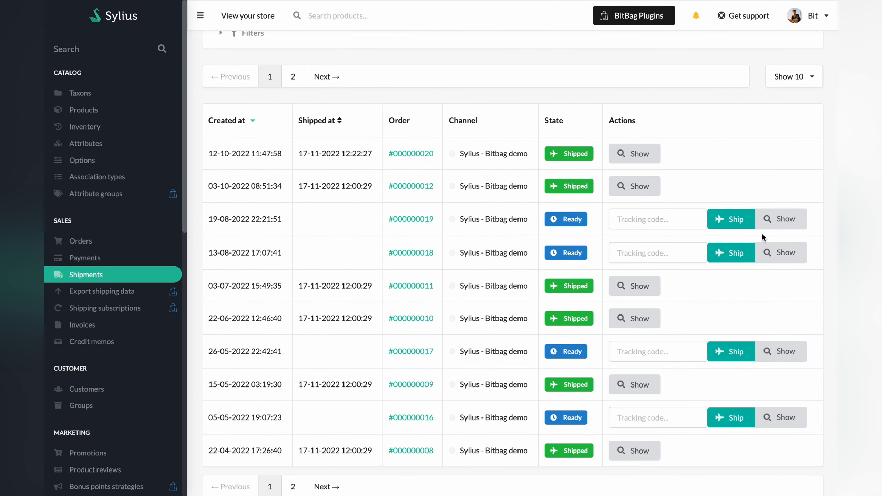
left_click(782, 219)
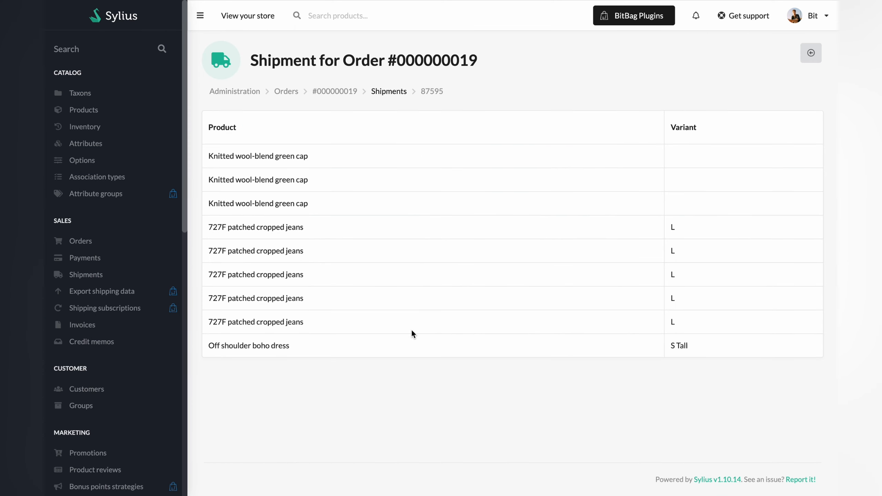
left_click(811, 53)
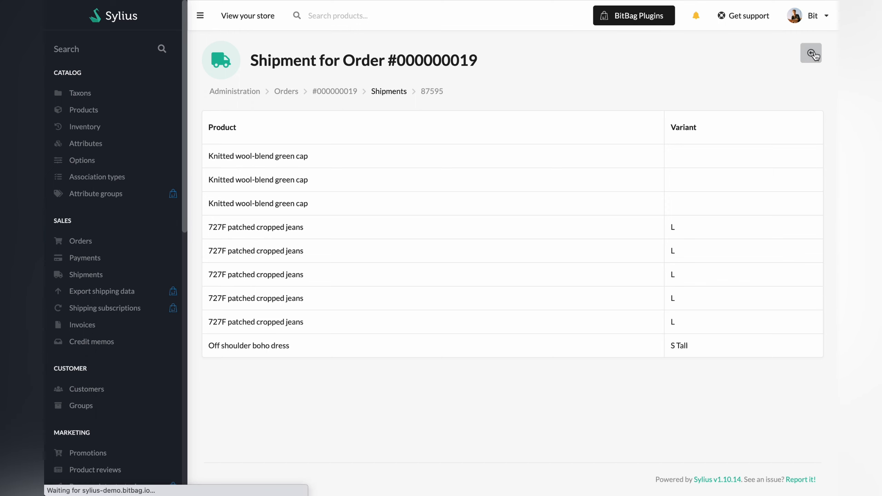
Enter tracking code 123456 for the shipment created on 19-08-2022 and ship it from the shipments list
scroll(588, 345, "down", 2)
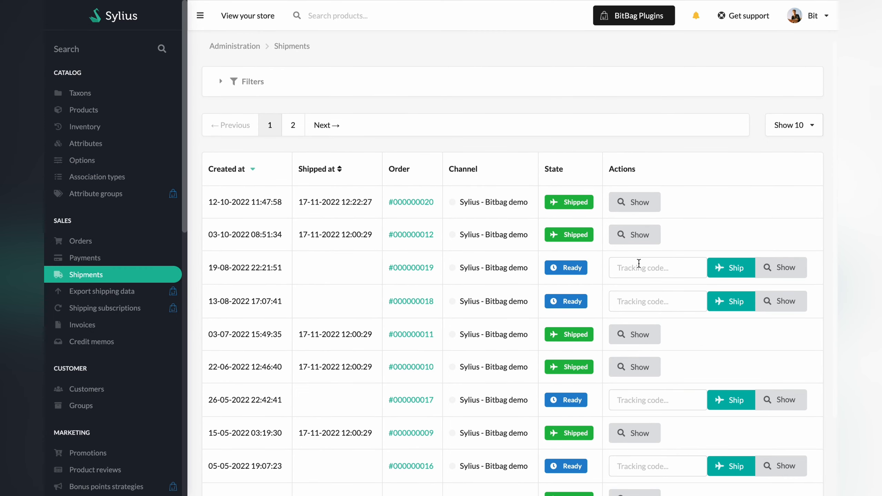
left_click(639, 261)
type("123456")
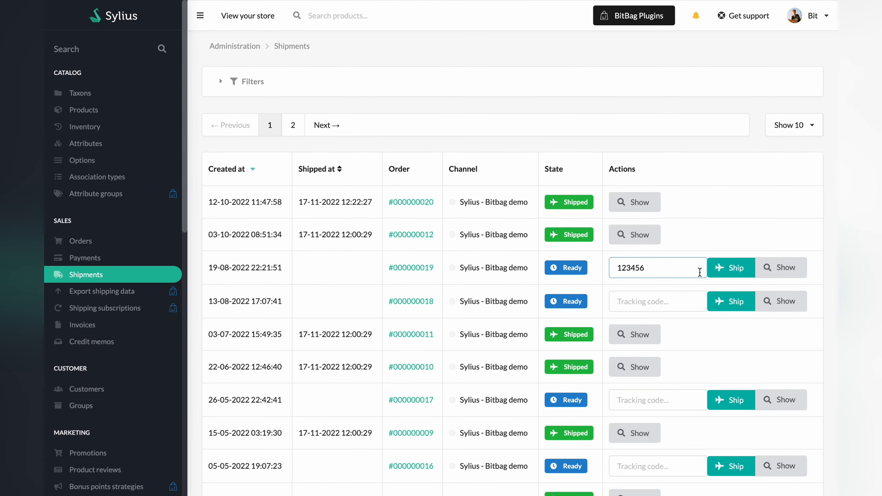
left_click(727, 267)
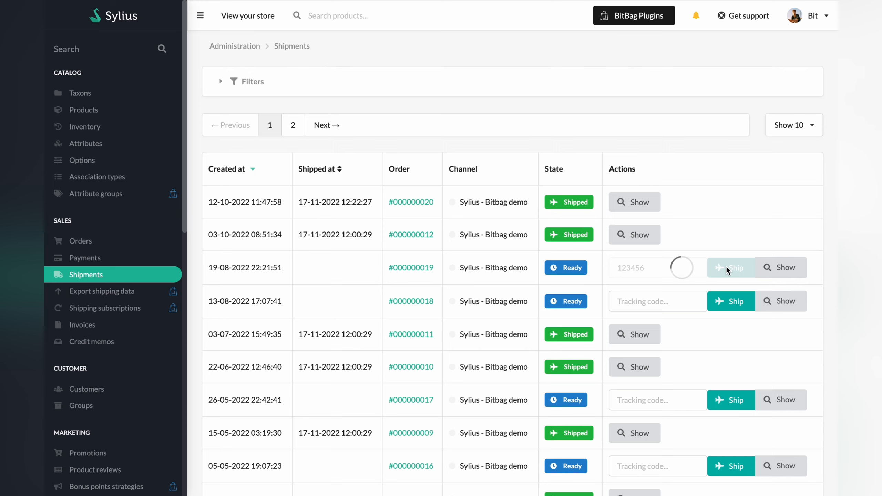
scroll(726, 265, "down", 2)
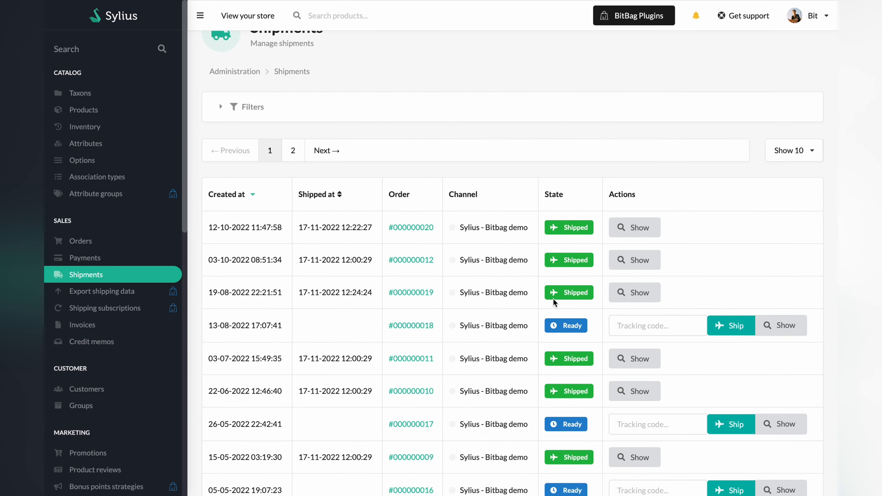
scroll(552, 299, "up", 2)
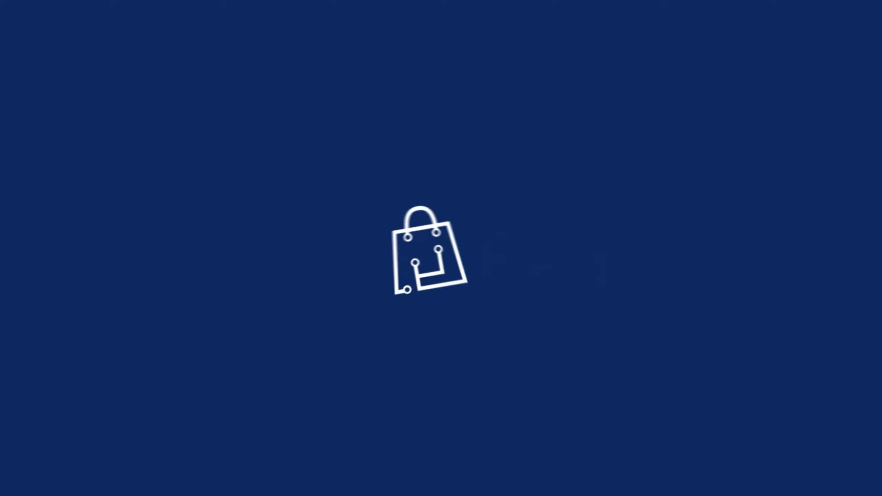